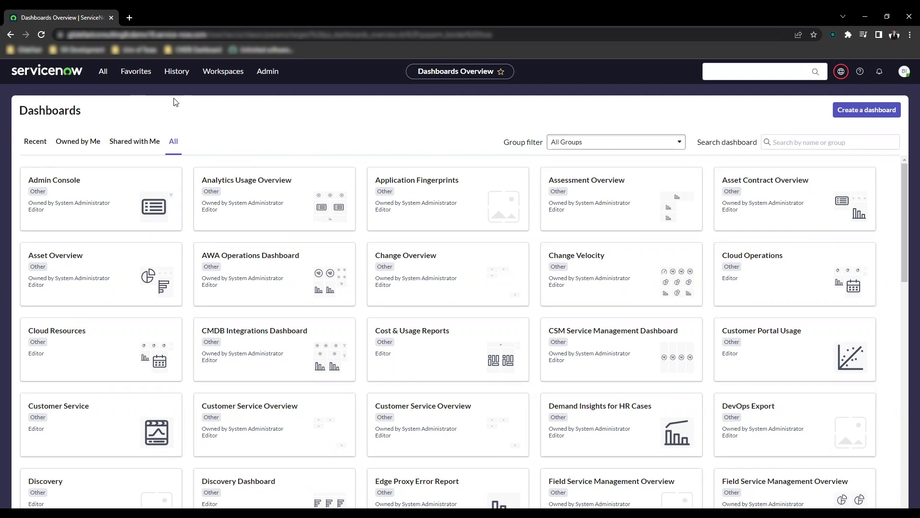
Open the Software Entitlements list by filtering the All menu for 'entitlement'
click(103, 72)
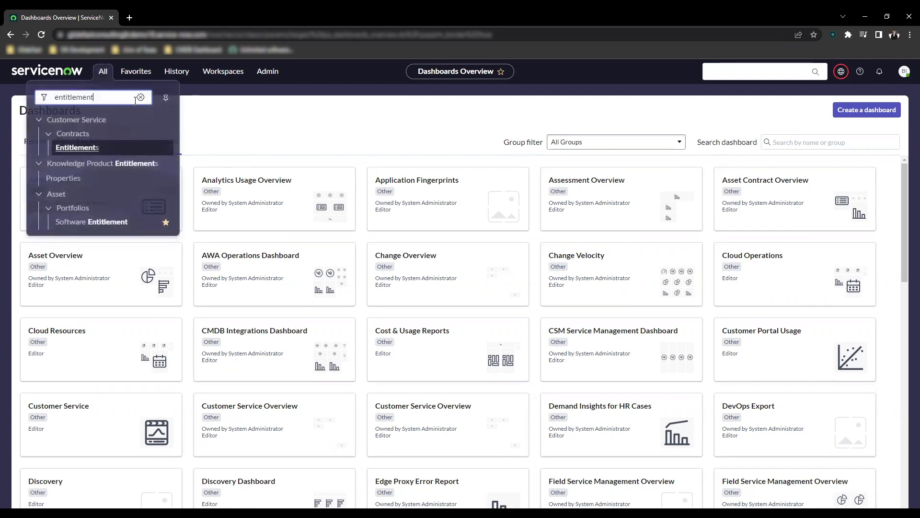
drag(115, 97, 58, 98)
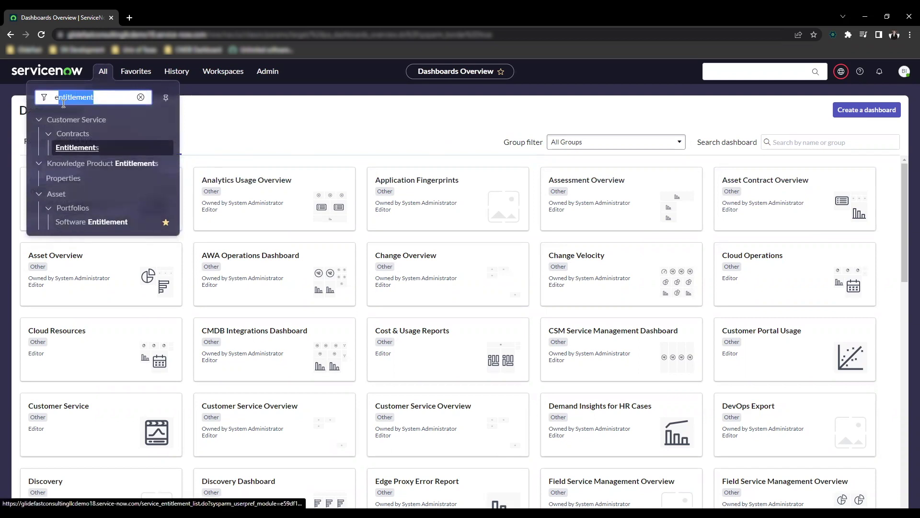
click(97, 224)
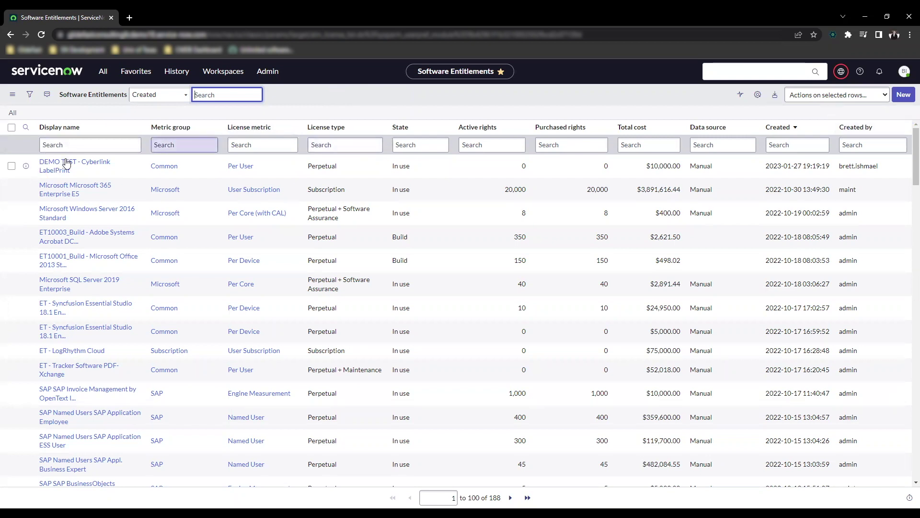
Open the DEMO TEST - Cyberlink LabelPrint entitlement in a new tab and toggle its Unlimited license checkbox
ctrl+click(91, 167)
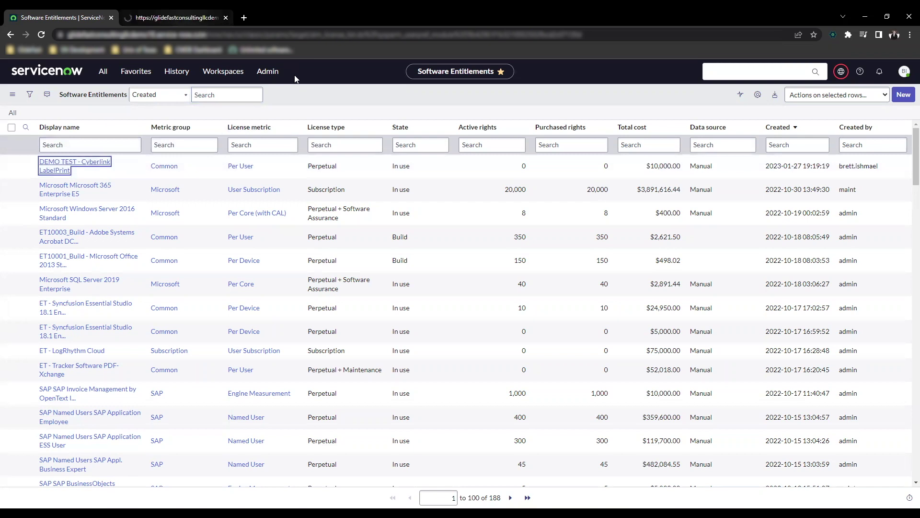
click(184, 13)
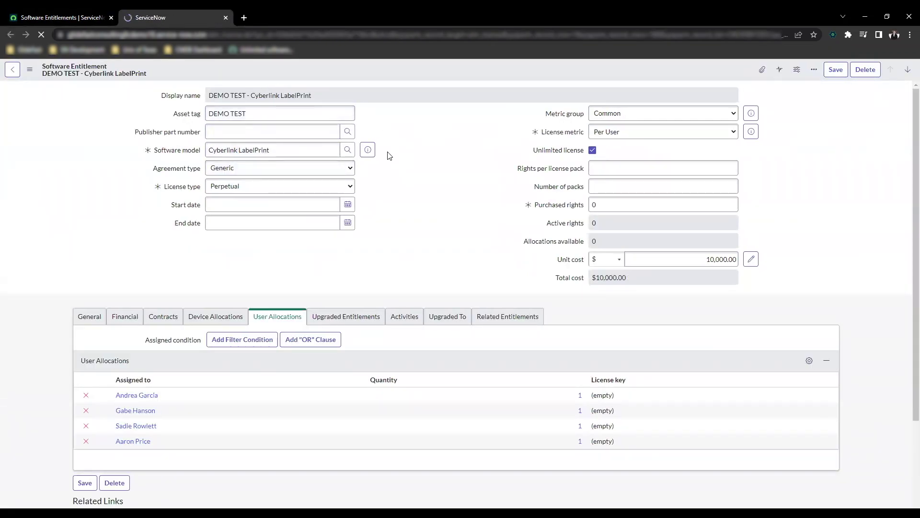
click(593, 152)
click(593, 150)
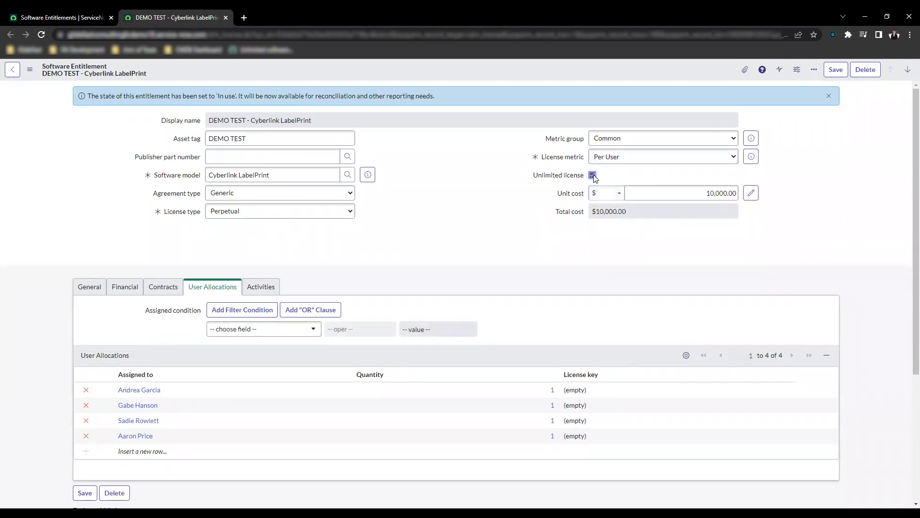
click(593, 176)
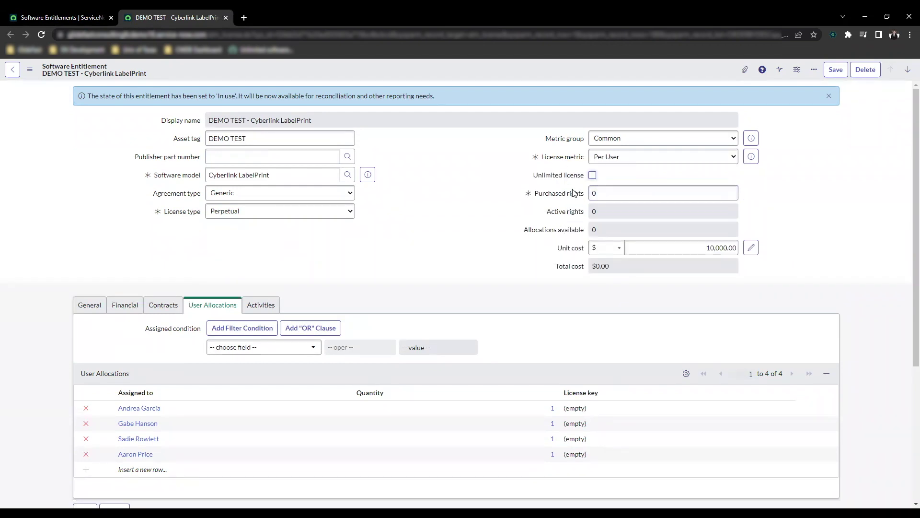
click(593, 176)
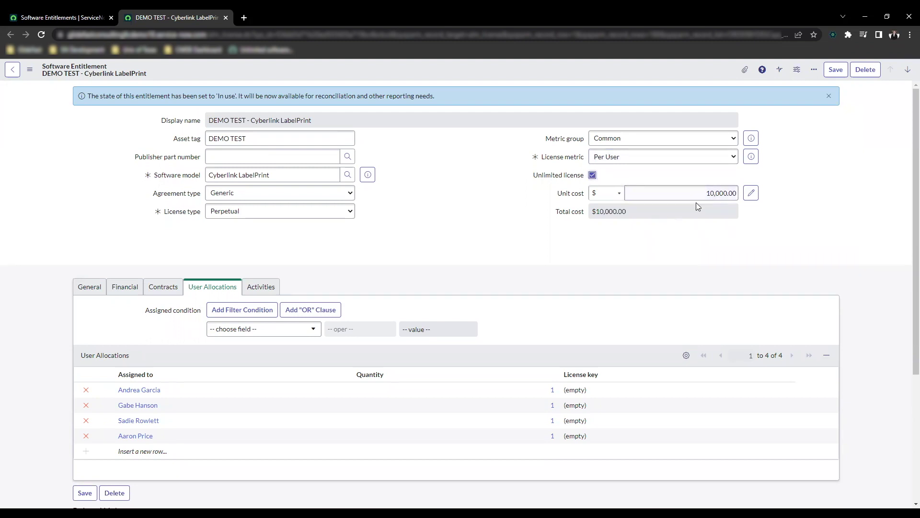
key(Tab)
key(Tab)
click(708, 193)
key(Tab)
key(Tab)
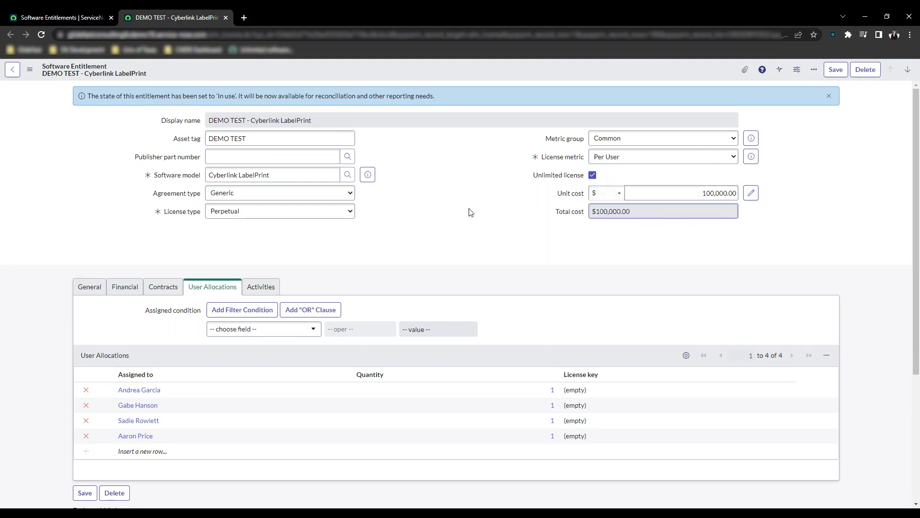
click(685, 199)
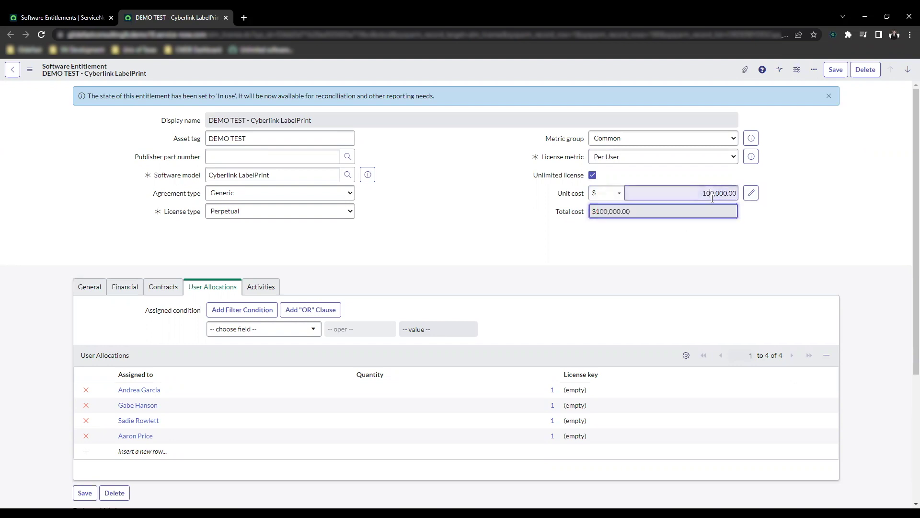
key(Tab)
key(Tab)
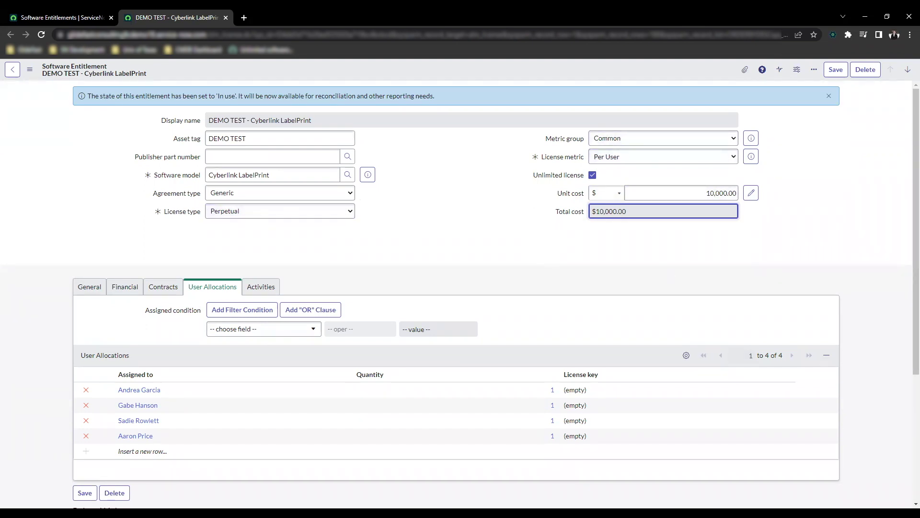
Cycle the license type through Maintenance and Perpetual + Maintenance, settling on Subscription
click(343, 214)
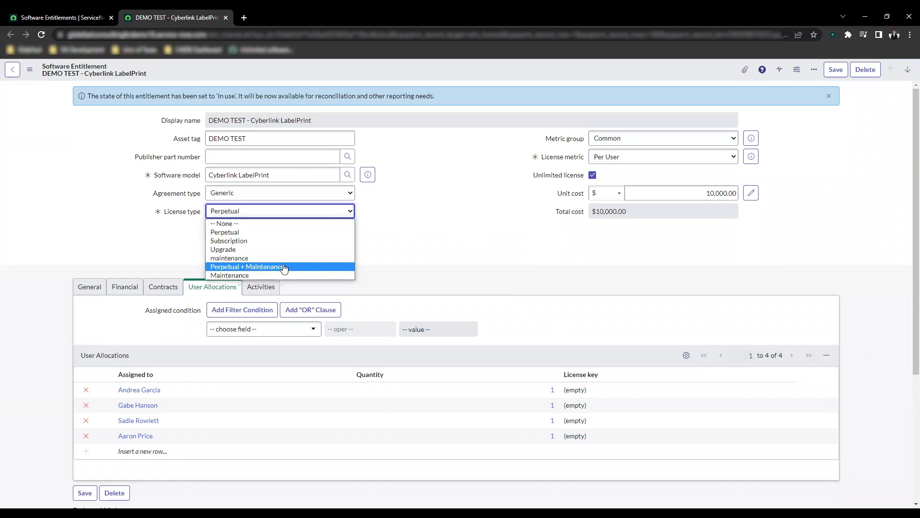
click(264, 275)
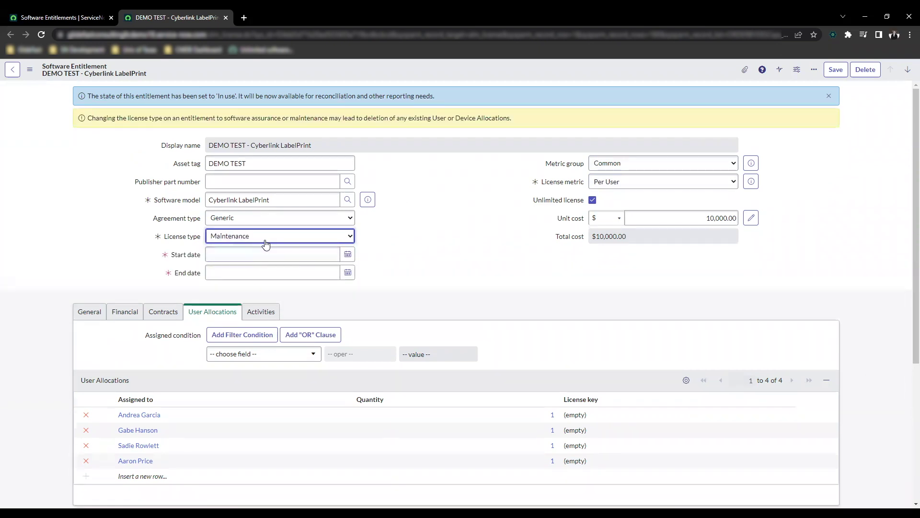
click(350, 239)
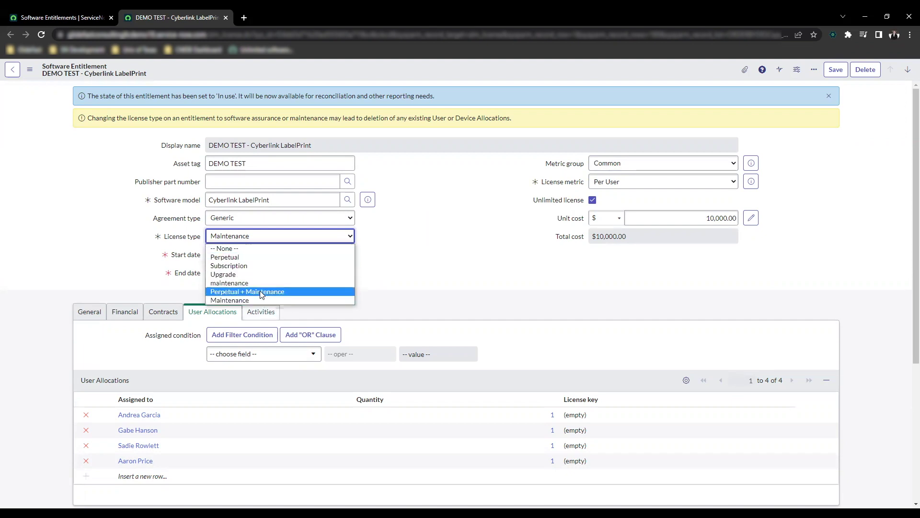
click(259, 291)
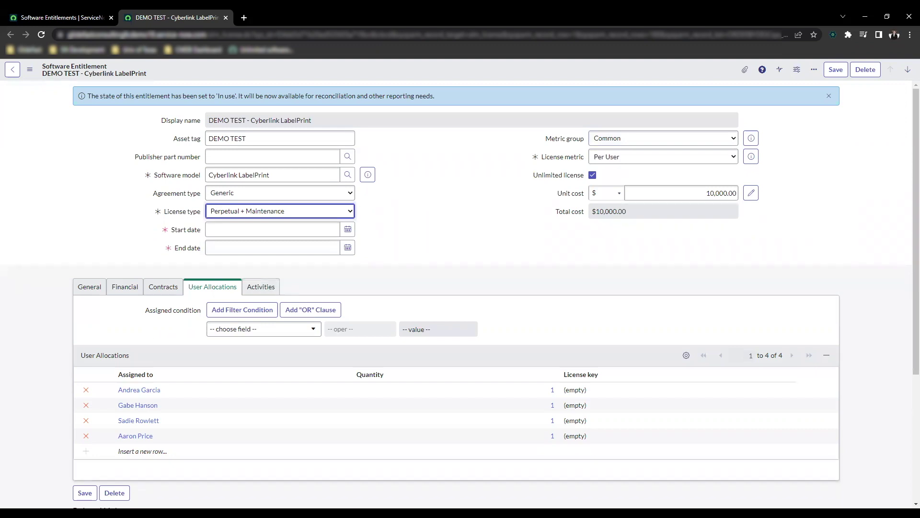
click(348, 213)
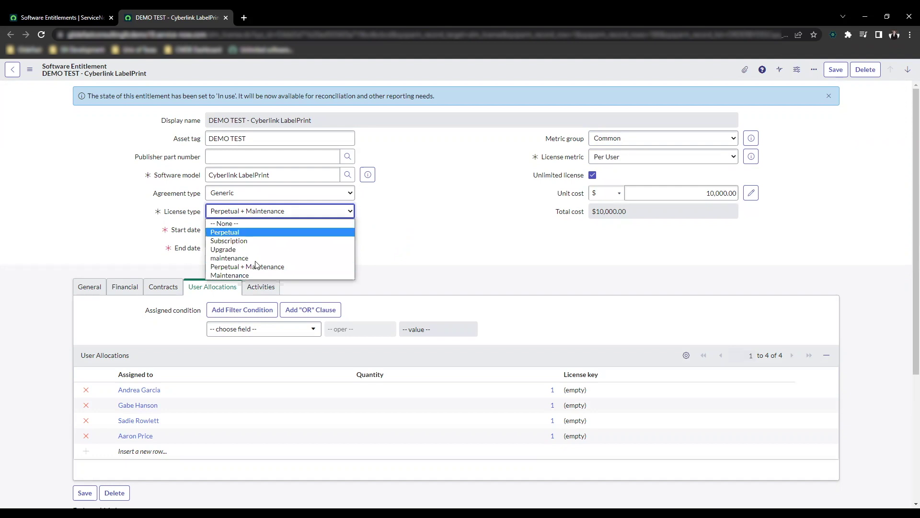
click(235, 241)
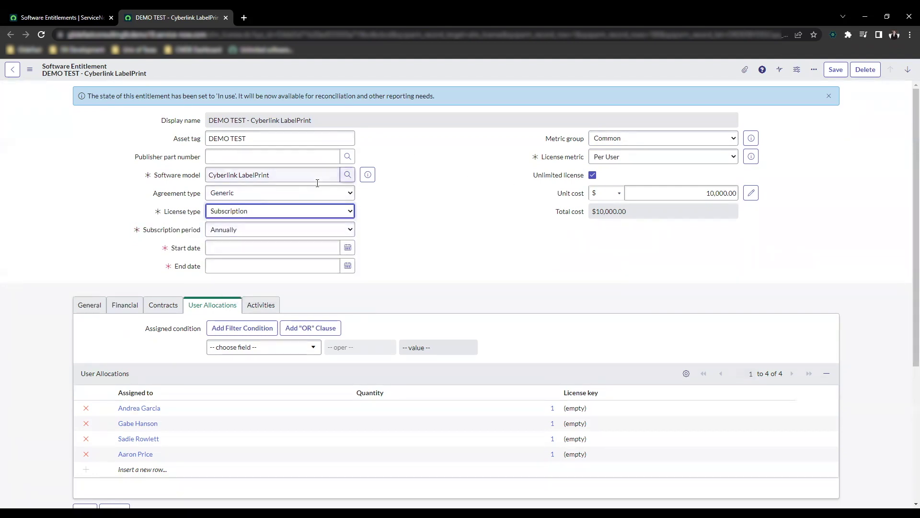
click(630, 159)
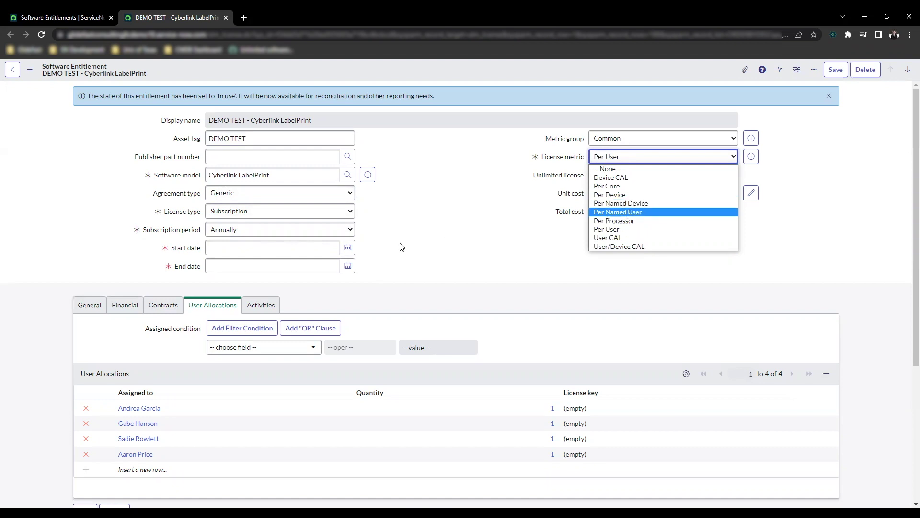
Change the license metric to Per Device, after trying Per Core, and tick Unlimited license
click(429, 230)
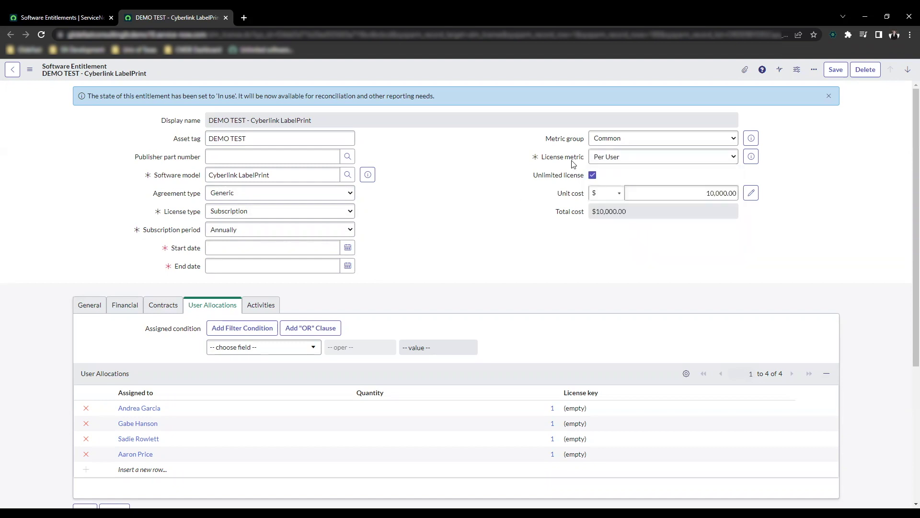
click(643, 157)
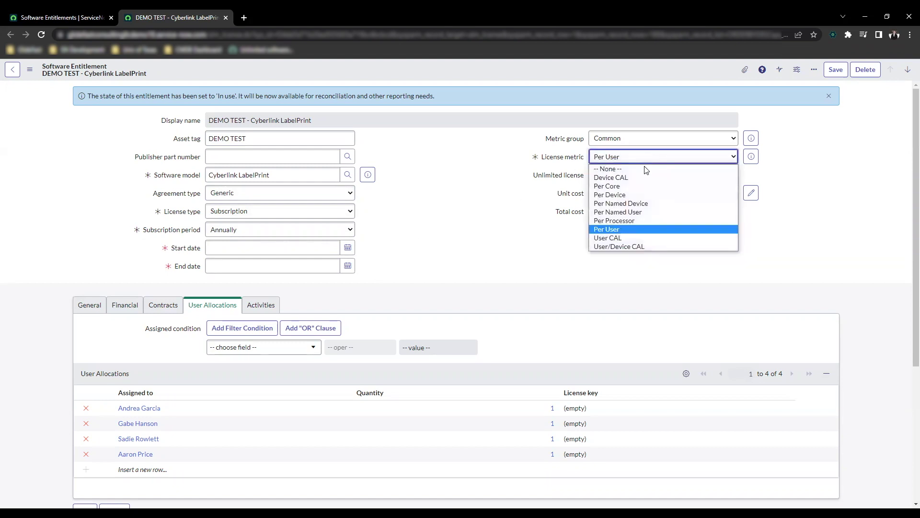
click(623, 187)
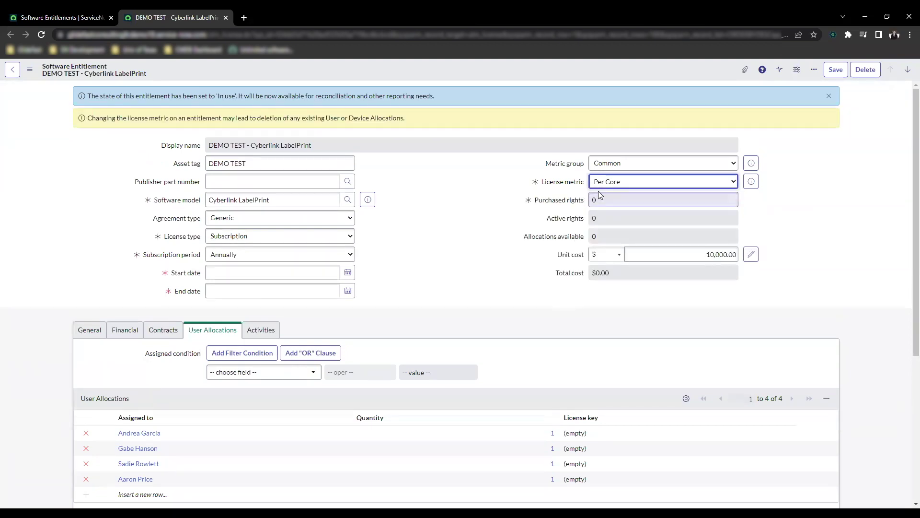
click(656, 183)
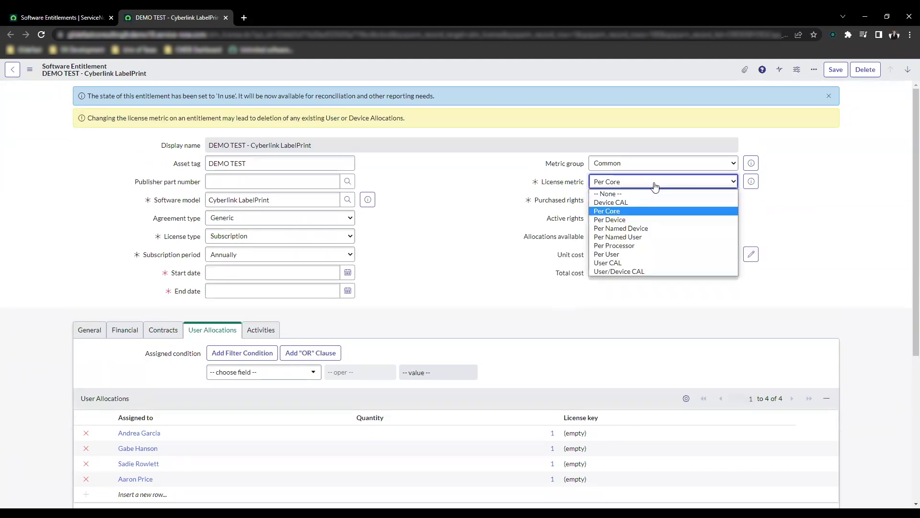
click(636, 220)
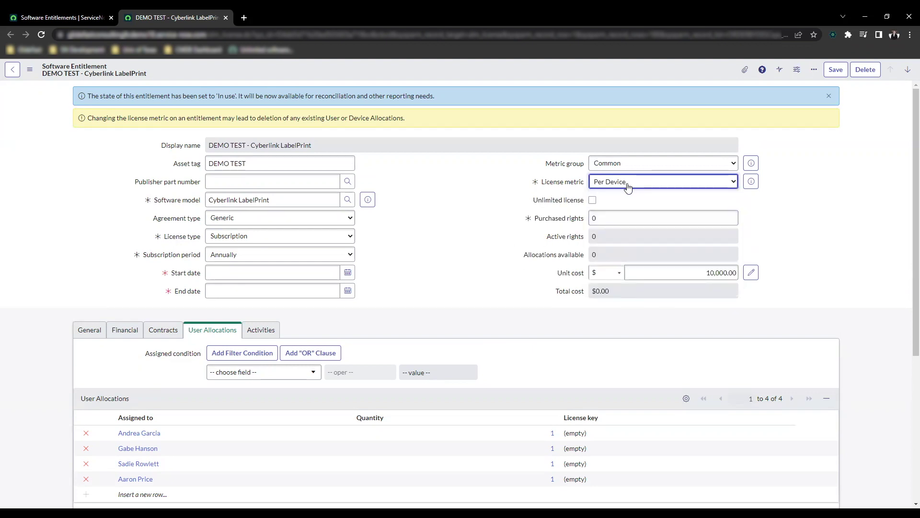
click(593, 200)
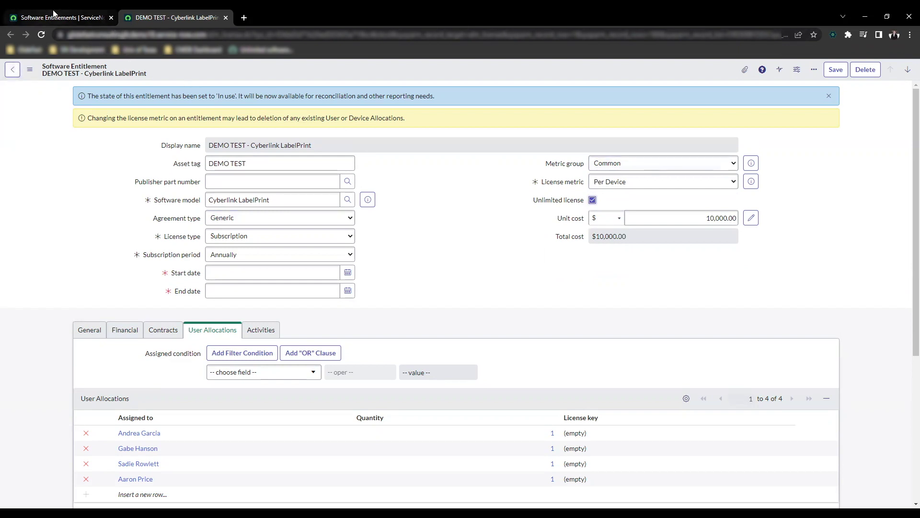
key(ctrl+shift+Tab)
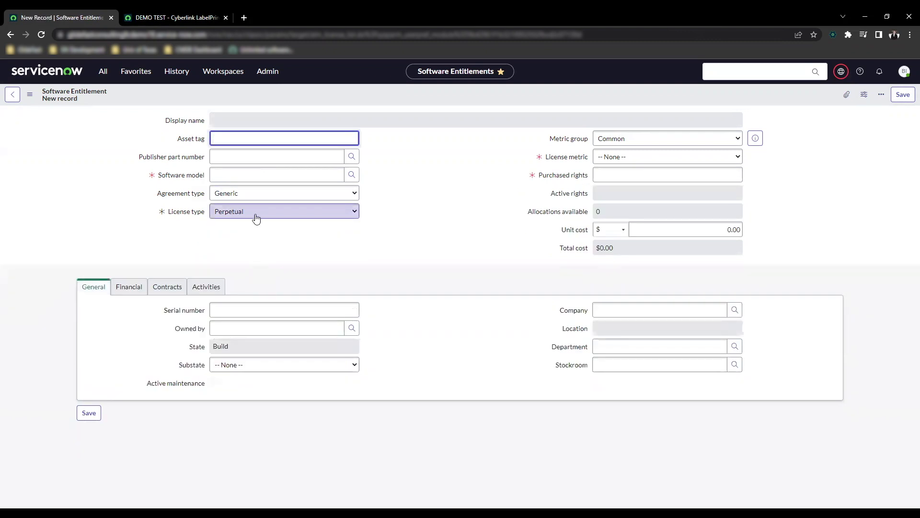
Give the new entitlement record the Per Device license metric and tick Unlimited license
click(622, 158)
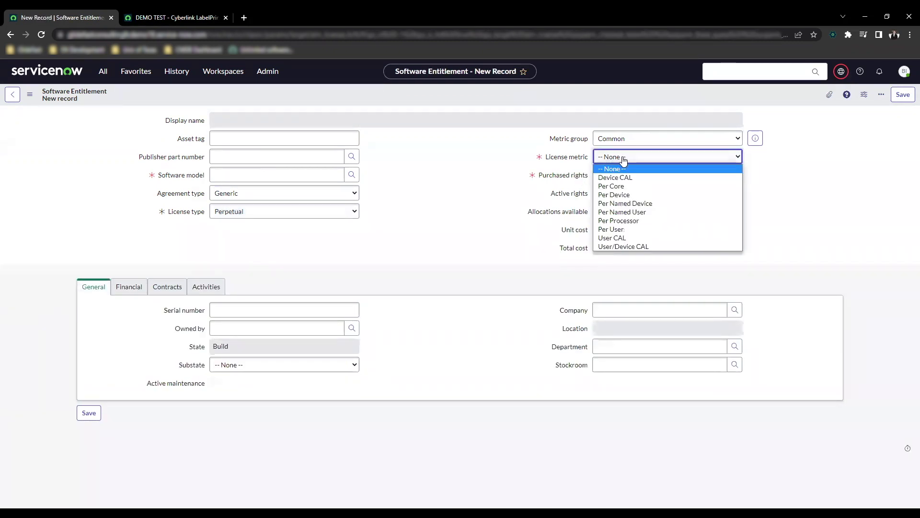
click(629, 196)
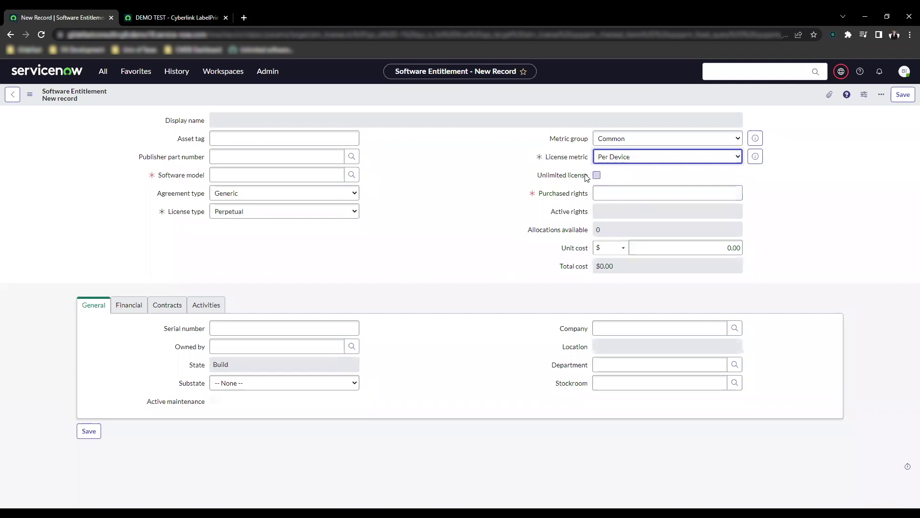
click(597, 176)
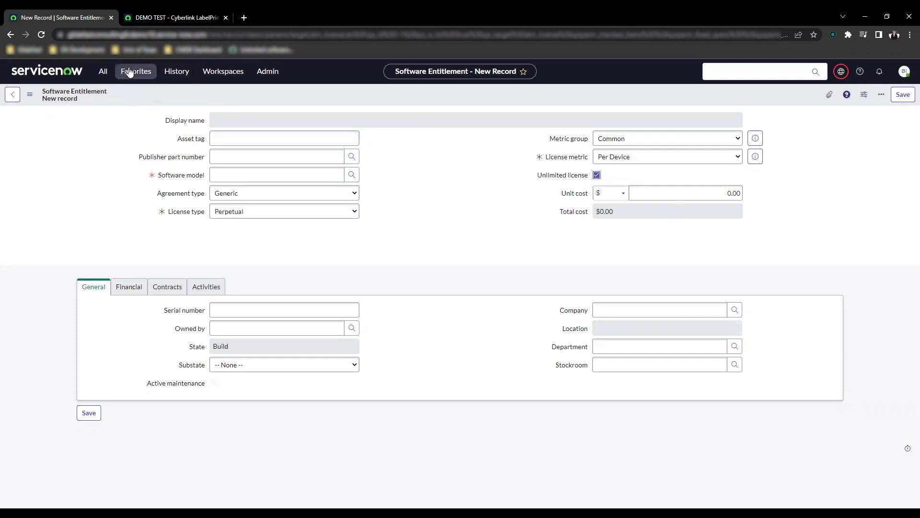
Change the DEMO TEST entitlement's license metric to Per User
click(163, 16)
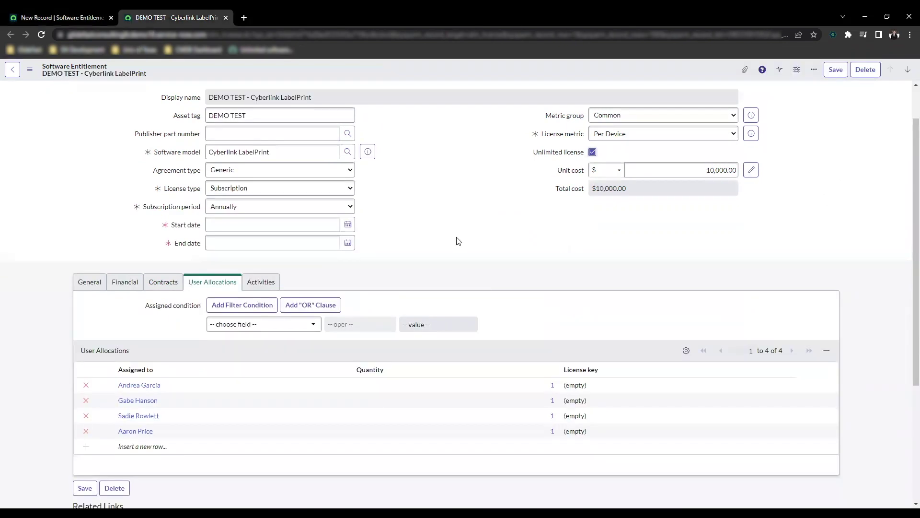
click(649, 136)
click(653, 207)
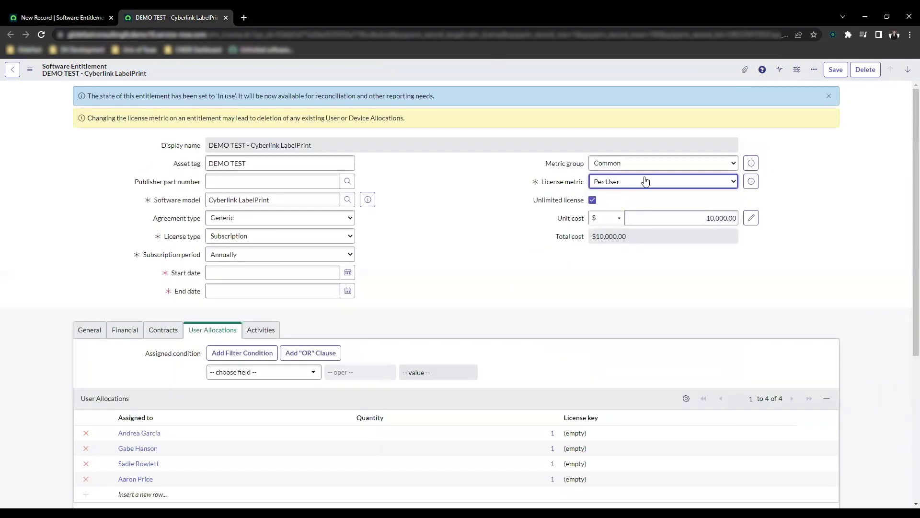
Review the entitlement's Expense Lines, then return to the new entitlement form
scroll(412, 316, down, 2)
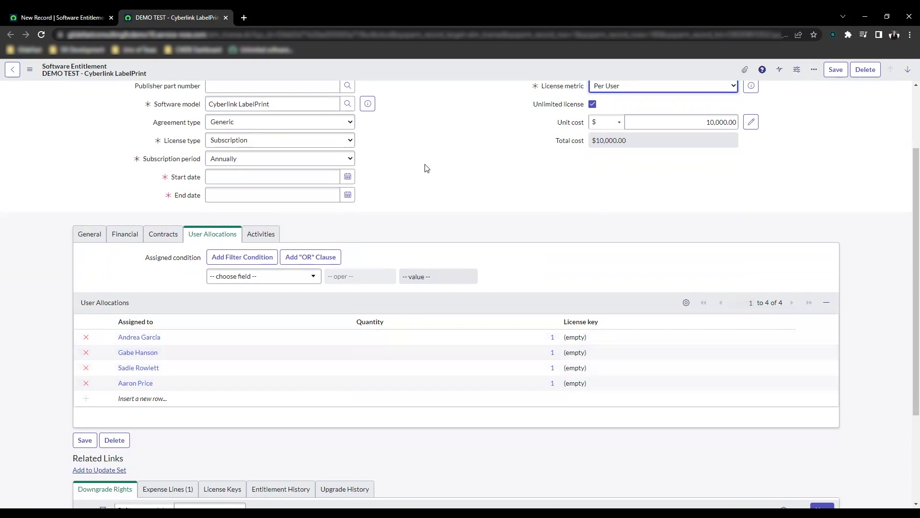
scroll(426, 175, down, 3)
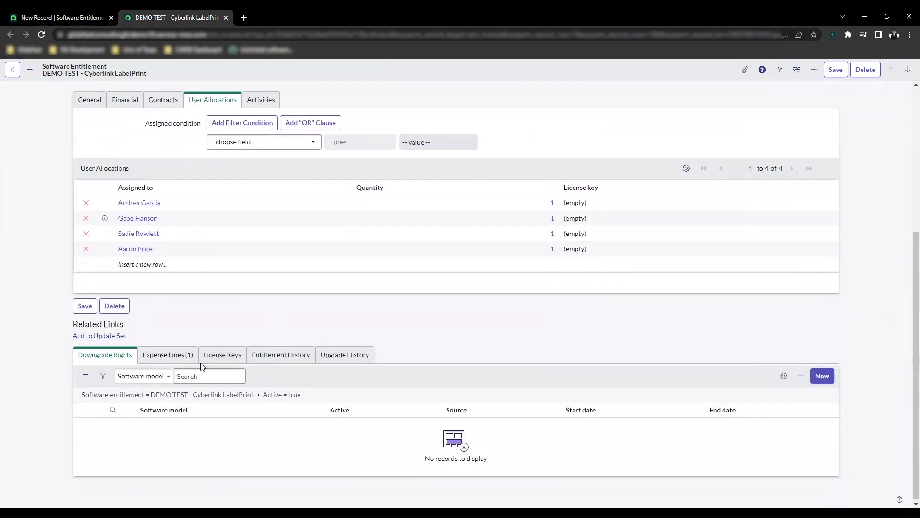
click(163, 357)
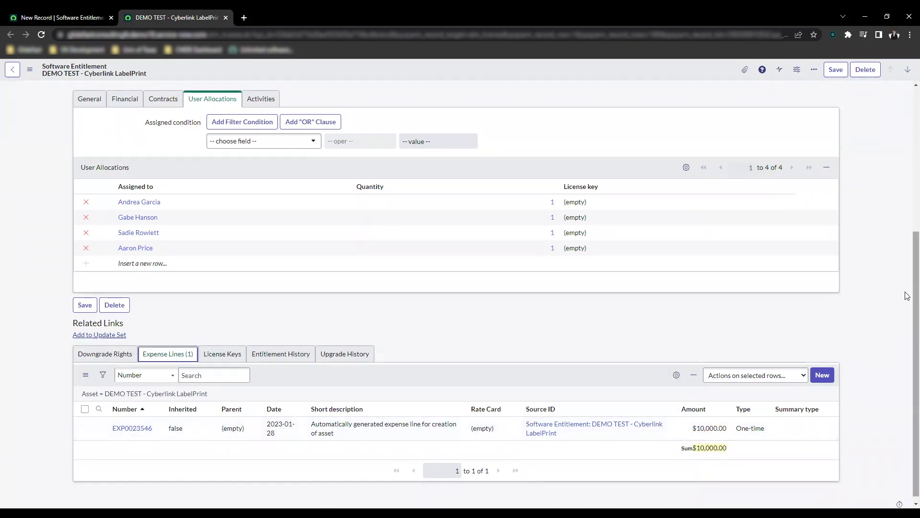
scroll(907, 295, up, 5)
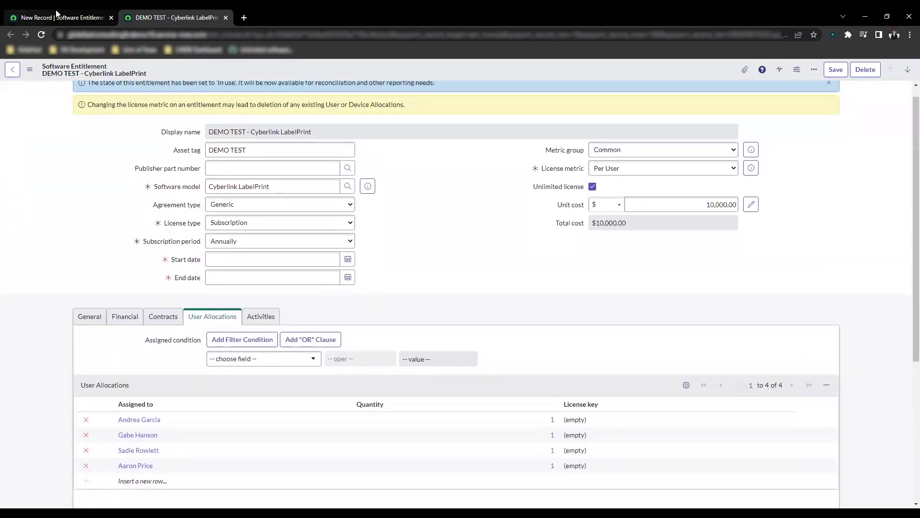
click(58, 16)
Open Software Asset Workspace via a 'software asset' navigator search and start a reconciliation run
click(136, 71)
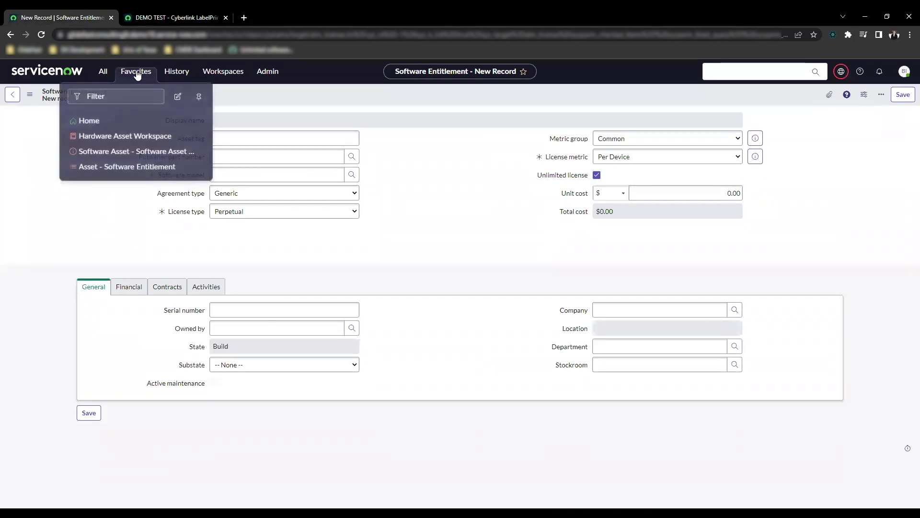
click(103, 72)
text(software asse)
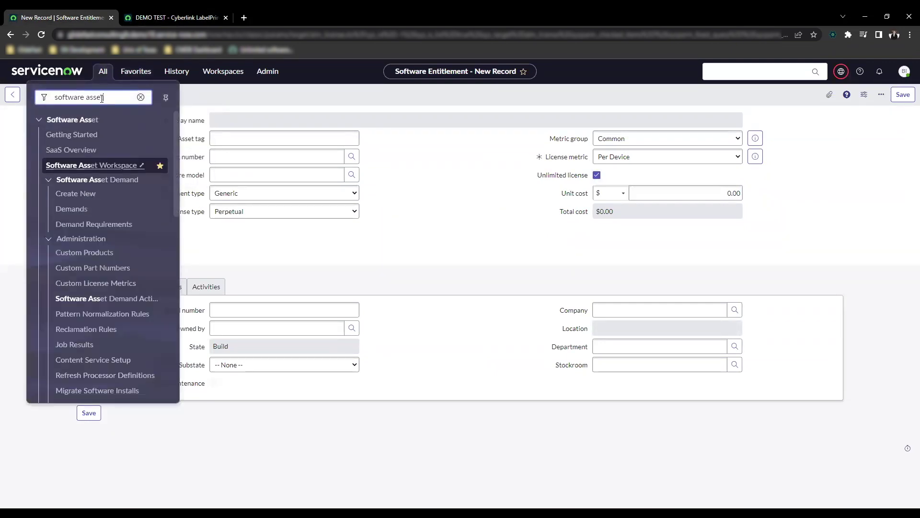
text(t)
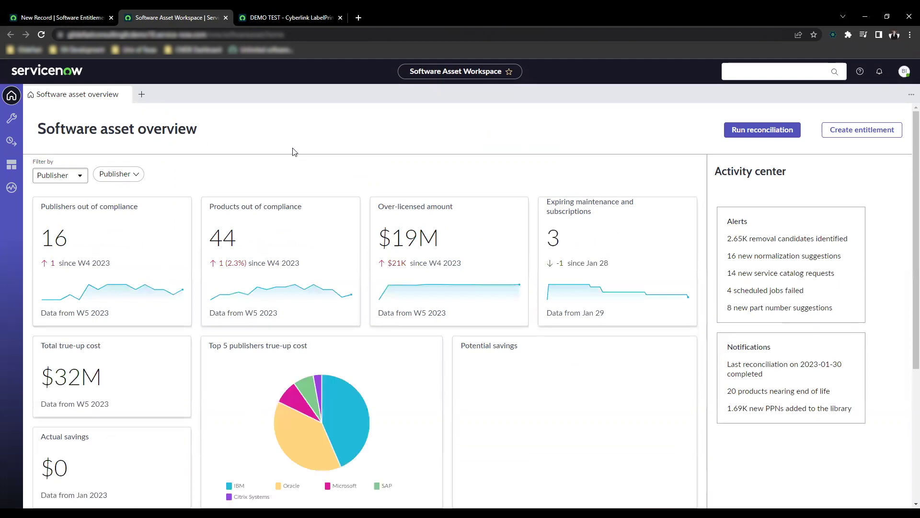
click(746, 134)
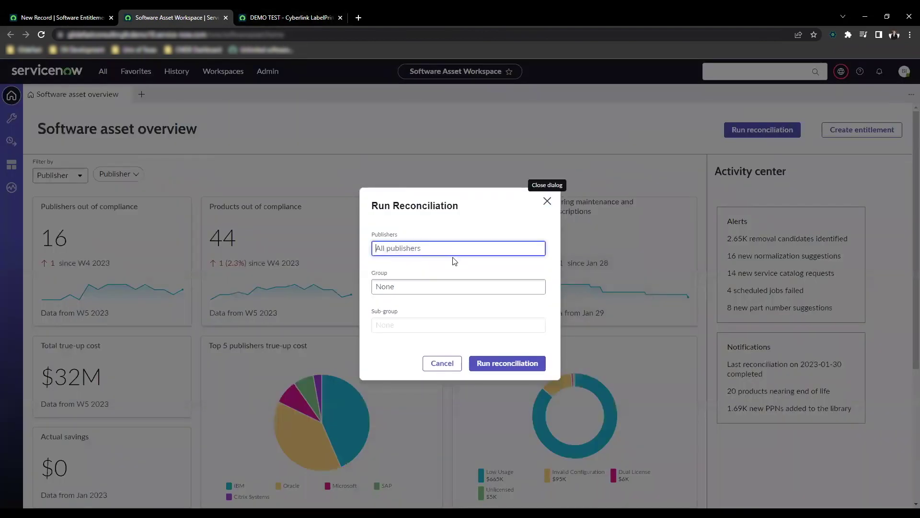
Run the reconciliation for the Cyberlink publisher only
text(cyber)
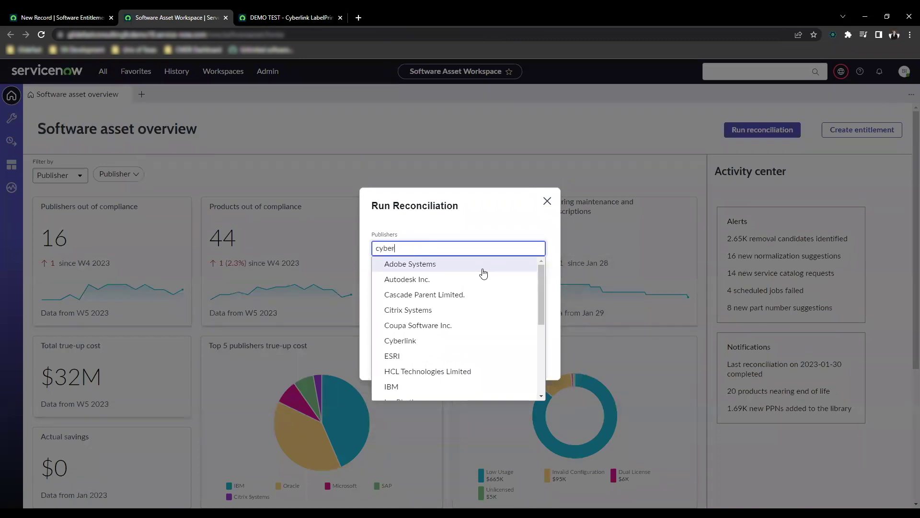
click(445, 265)
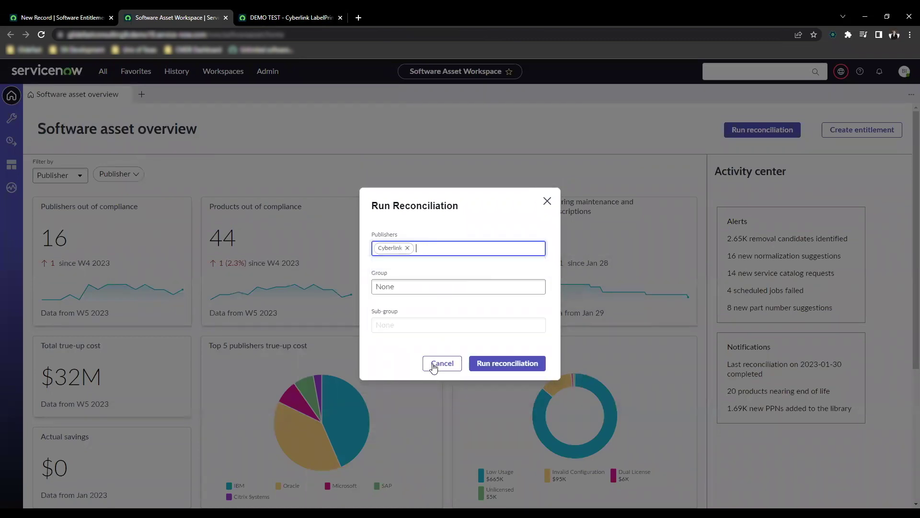
click(508, 363)
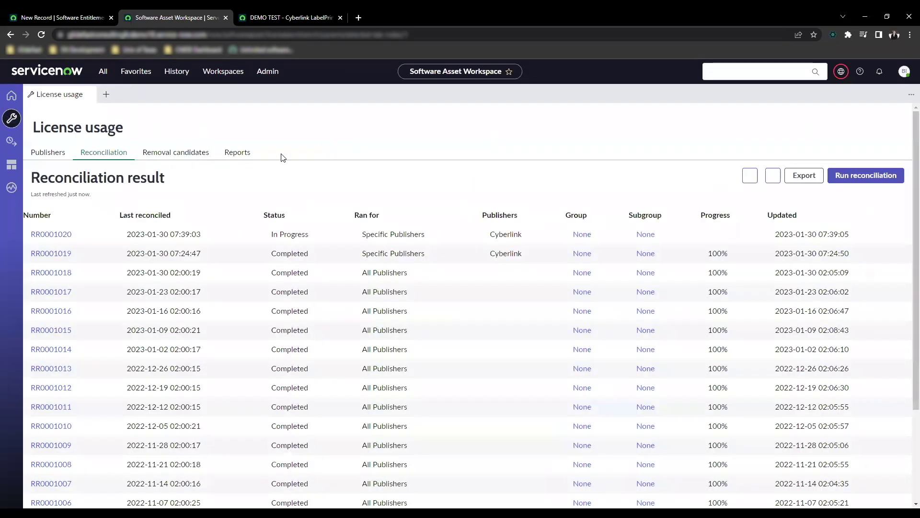
Open reconciliation result RR0001020 and its Cyberlink publisher overview
click(57, 237)
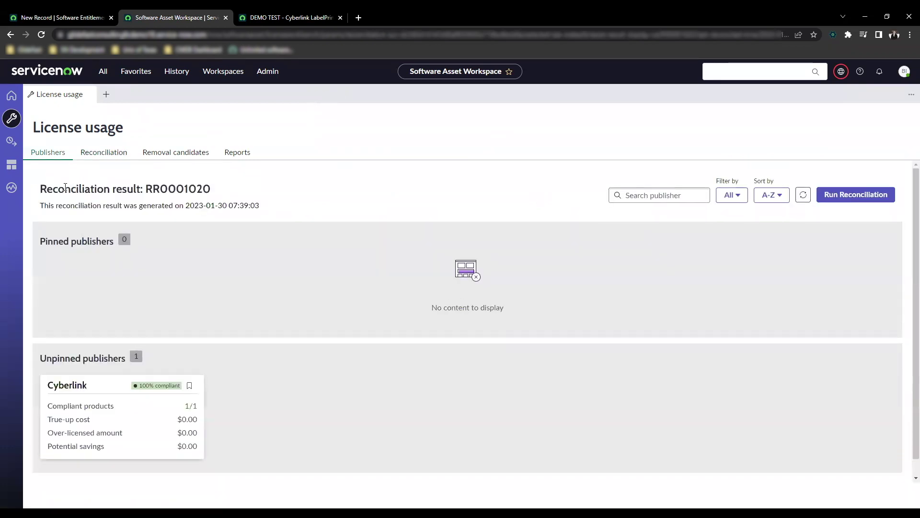
click(102, 421)
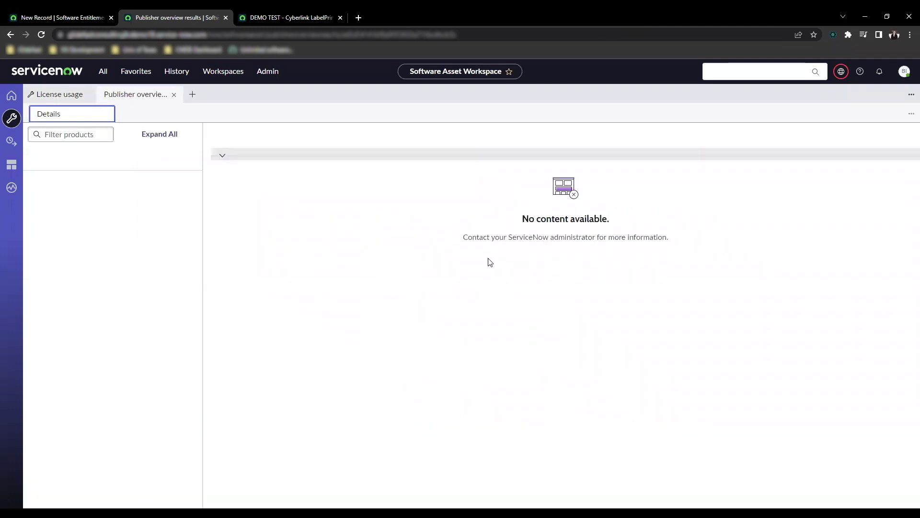
Expand LabelPrint and view its Any Version and/or Edition license metric results
click(43, 178)
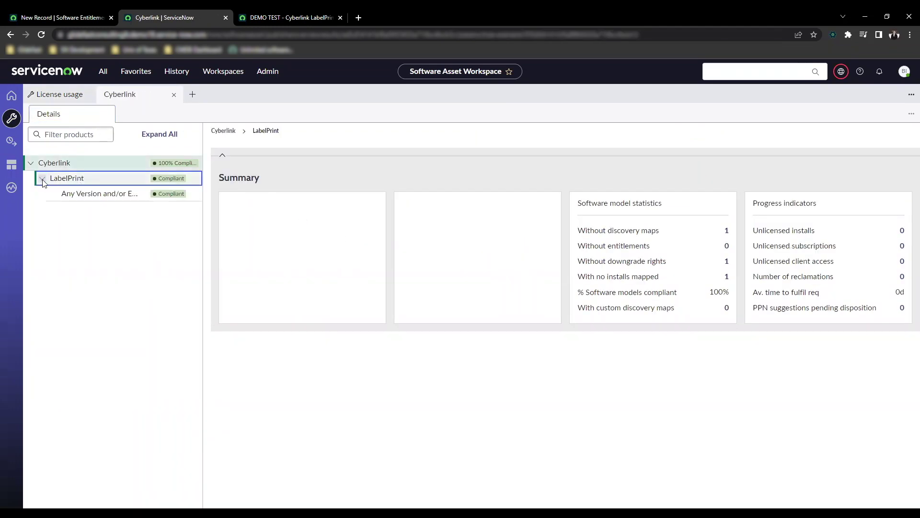
click(92, 194)
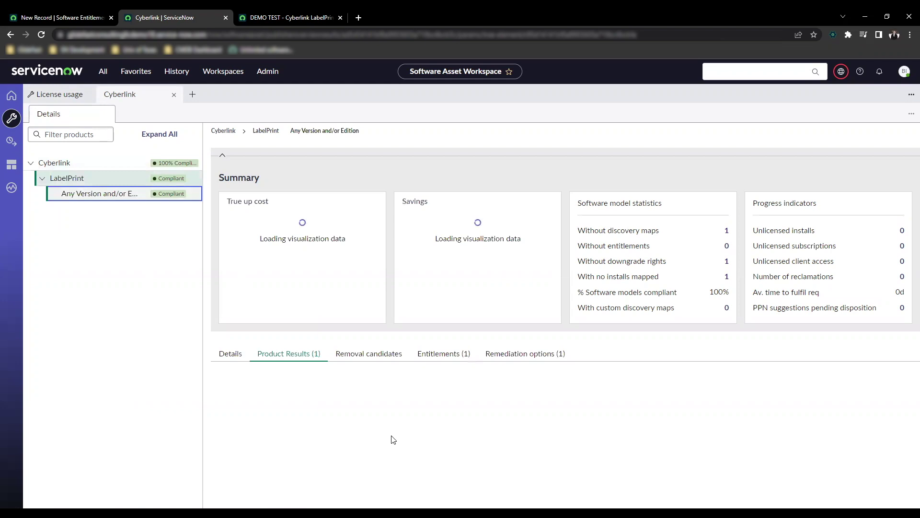